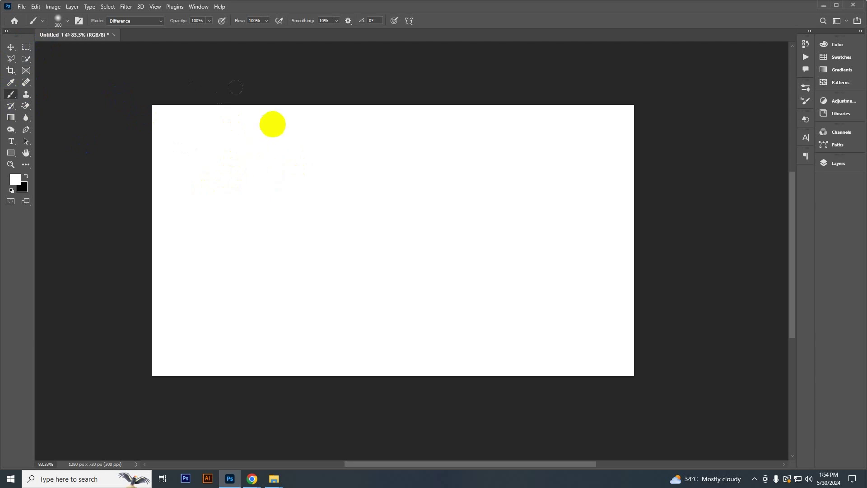
# Paint five overlapping soft-brush Difference strokes across the canvas to form swirling black-and-white bands.
pyautogui.moveTo(260, 131); pyautogui.dragTo(157, 238)
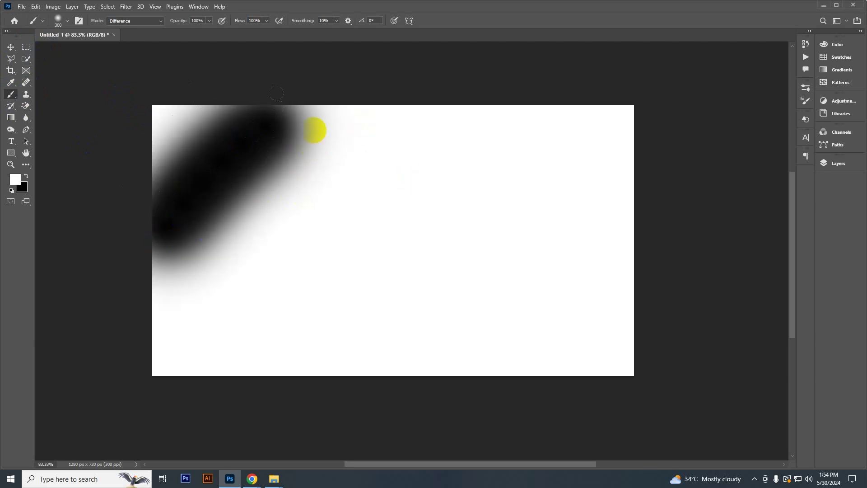
pyautogui.moveTo(312, 124); pyautogui.dragTo(186, 254)
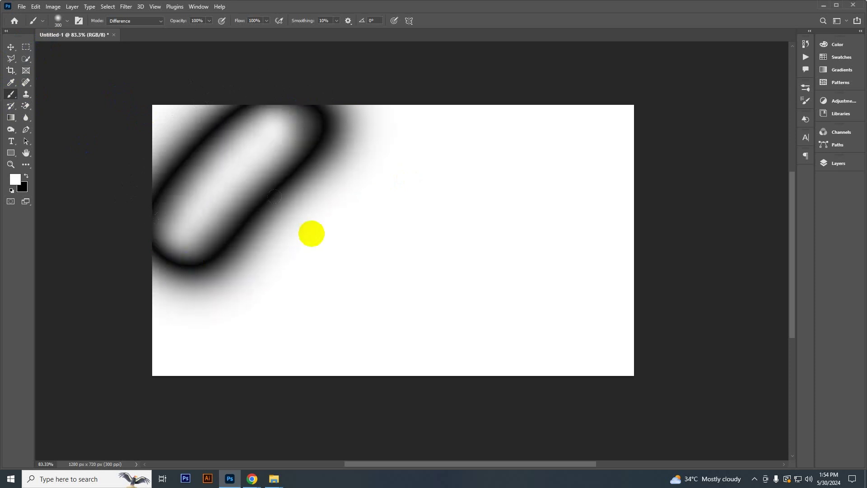
pyautogui.moveTo(341, 140)
pyautogui.mouseDown()
pyautogui.moveTo(147, 335)
pyautogui.moveTo(319, 360)
pyautogui.mouseUp()
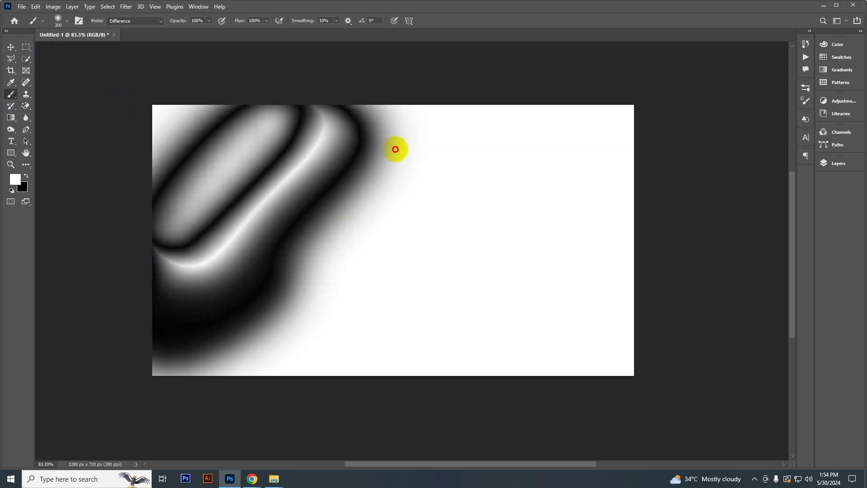
pyautogui.moveTo(395, 147)
pyautogui.mouseDown()
pyautogui.moveTo(345, 201)
pyautogui.moveTo(453, 208)
pyautogui.moveTo(287, 343)
pyautogui.moveTo(433, 311)
pyautogui.moveTo(575, 167)
pyautogui.moveTo(526, 355)
pyautogui.moveTo(585, 294)
pyautogui.moveTo(576, 389)
pyautogui.moveTo(624, 187)
pyautogui.moveTo(592, 124)
pyautogui.mouseUp()
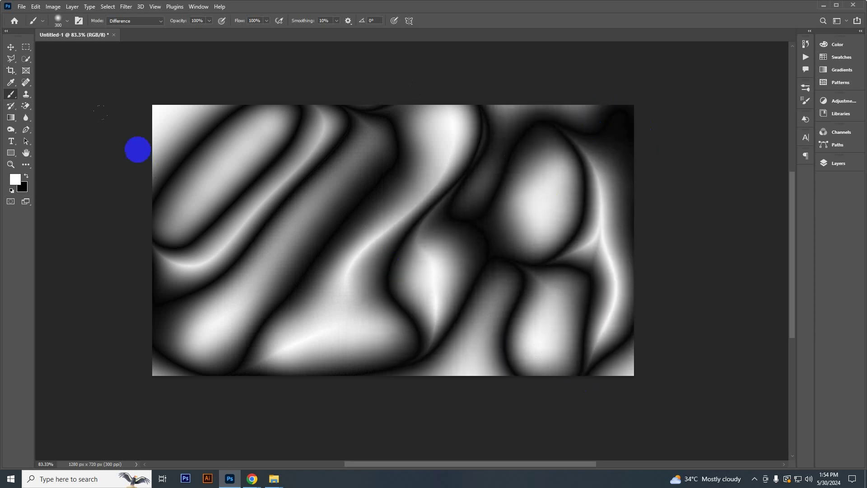
pyautogui.moveTo(136, 149)
pyautogui.mouseDown()
pyautogui.moveTo(244, 89)
pyautogui.moveTo(375, 340)
pyautogui.mouseUp()
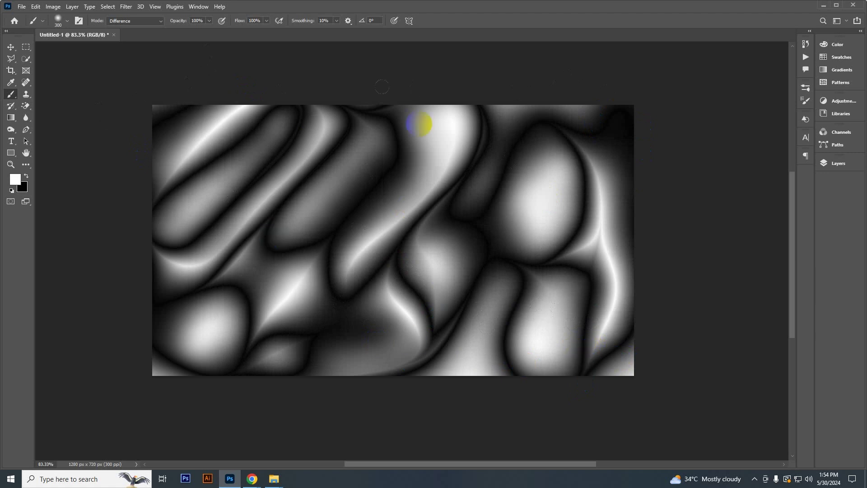
# Keep the brush blend mode set to Difference.
pyautogui.click(139, 26)
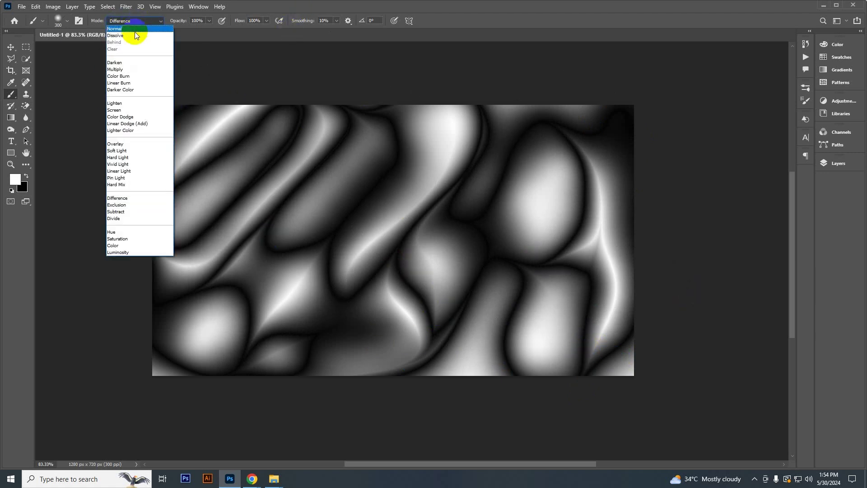
pyautogui.click(140, 194)
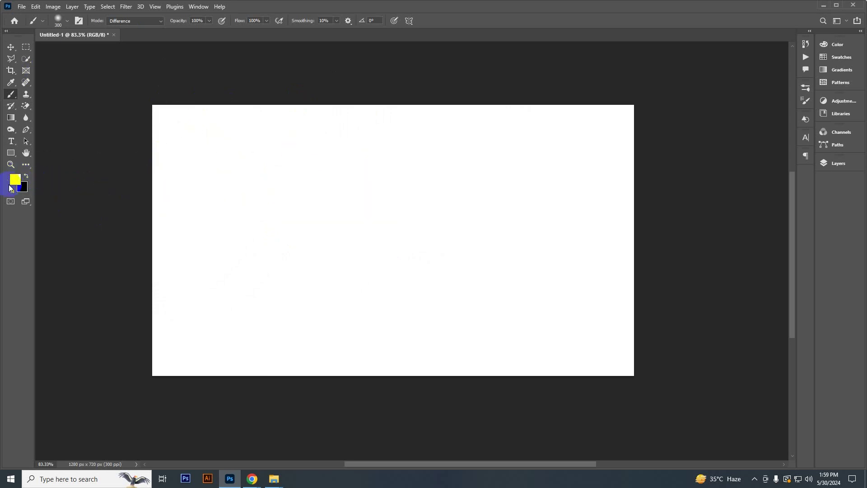
# Reset to default colours, paint a test dark ring, then clear the canvas to white.
pyautogui.press('d')
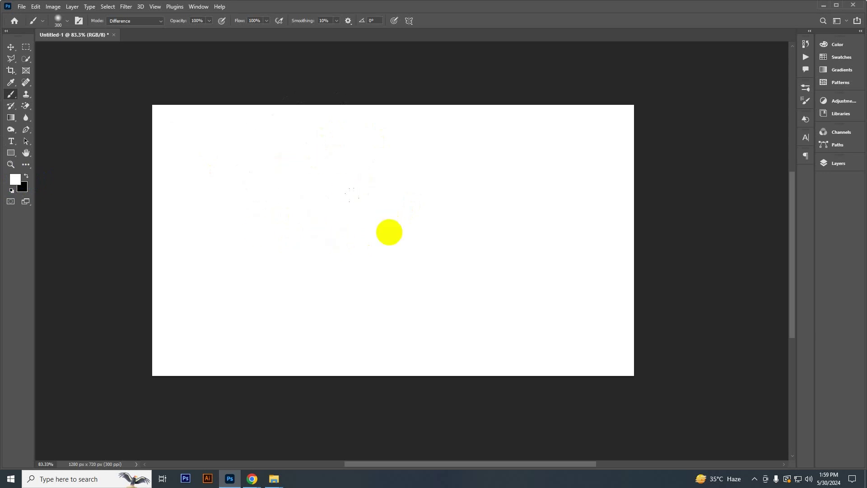
pyautogui.press('d')
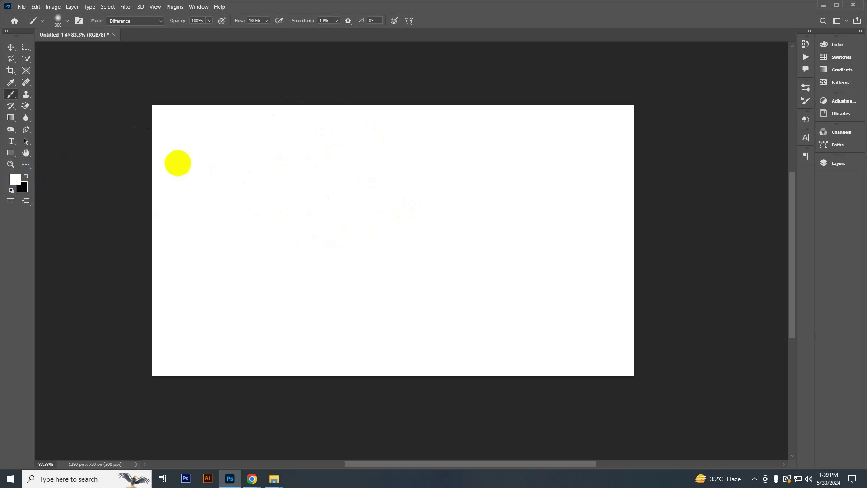
pyautogui.moveTo(305, 185)
pyautogui.mouseDown()
pyautogui.moveTo(197, 298)
pyautogui.moveTo(281, 310)
pyautogui.moveTo(404, 182)
pyautogui.moveTo(342, 253)
pyautogui.moveTo(492, 207)
pyautogui.moveTo(507, 174)
pyautogui.moveTo(507, 329)
pyautogui.moveTo(546, 119)
pyautogui.moveTo(325, 354)
pyautogui.moveTo(480, 360)
pyautogui.moveTo(662, 163)
pyautogui.moveTo(560, 291)
pyautogui.moveTo(234, 126)
pyautogui.moveTo(232, 172)
pyautogui.mouseUp()
pyautogui.hotkey('alt', 'BackSpace')
# Stamp grey watercolor clouds across the canvas with the 900 px cloud brush preset.
pyautogui.click(59, 26)
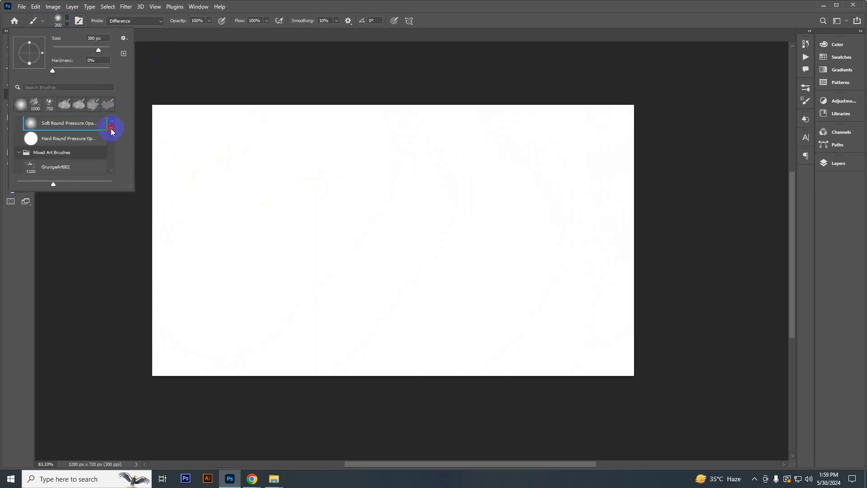
pyautogui.moveTo(111, 128); pyautogui.dragTo(49, 165)
pyautogui.click(49, 165)
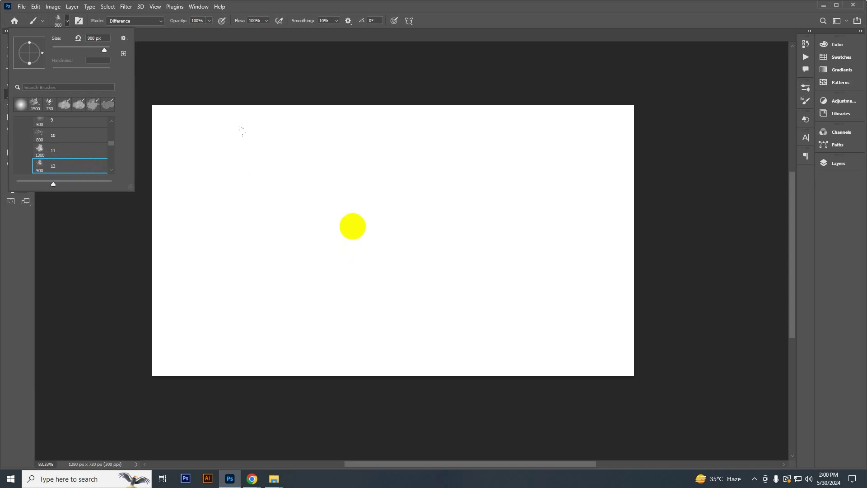
pyautogui.click(350, 224)
pyautogui.moveTo(422, 200)
pyautogui.mouseDown()
pyautogui.moveTo(532, 327)
pyautogui.moveTo(183, 180)
pyautogui.moveTo(580, 300)
pyautogui.moveTo(205, 120)
pyautogui.moveTo(429, 381)
pyautogui.moveTo(459, 329)
pyautogui.moveTo(644, 280)
pyautogui.moveTo(619, 196)
pyautogui.moveTo(683, 222)
pyautogui.mouseUp()
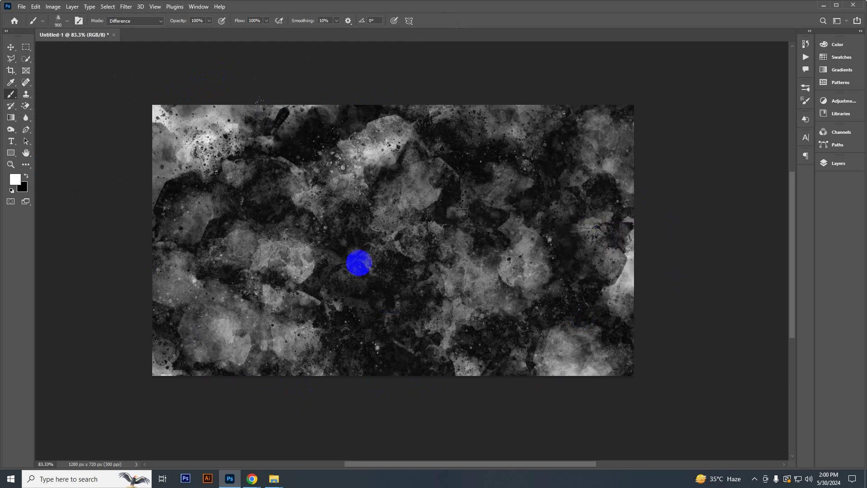
pyautogui.keyDown('alt'); pyautogui.scroll(-1, 265, 323); pyautogui.keyUp('alt')
pyautogui.moveTo(232, 339)
pyautogui.mouseDown()
pyautogui.moveTo(411, 397)
pyautogui.moveTo(370, 278)
pyautogui.moveTo(499, 316)
pyautogui.moveTo(484, 110)
pyautogui.mouseUp()
pyautogui.moveTo(399, 167)
pyautogui.mouseDown()
pyautogui.moveTo(474, 341)
pyautogui.moveTo(778, 176)
pyautogui.mouseUp()
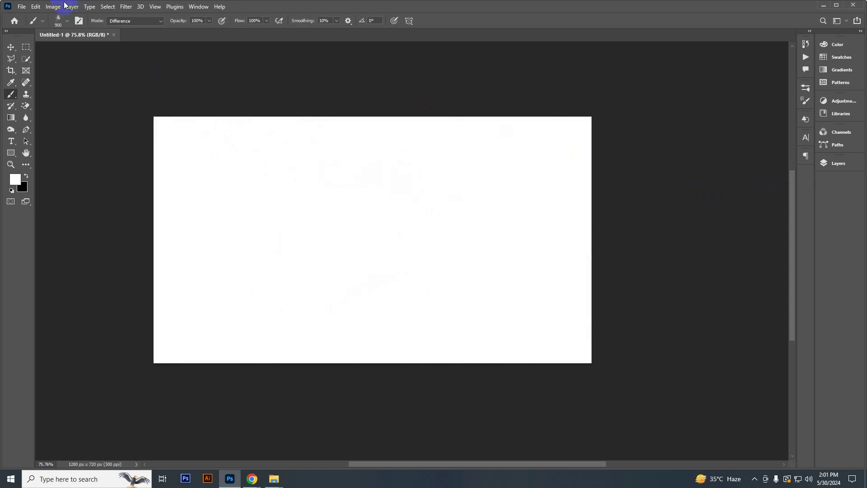
# Switch to the sketch brush preset for the diagonal hatching.
pyautogui.click(59, 19)
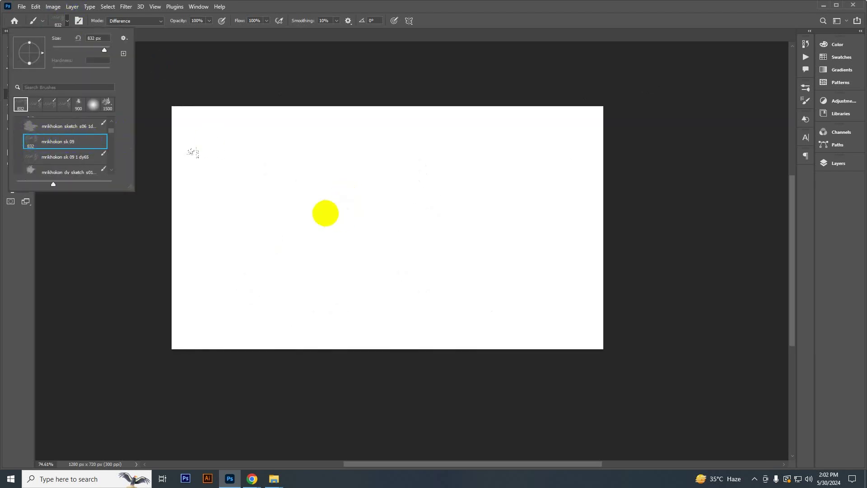
pyautogui.click(324, 213)
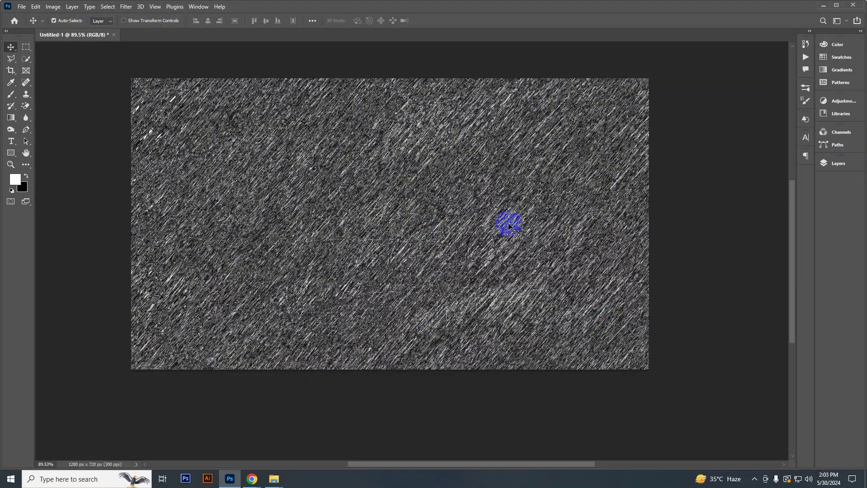
pyautogui.moveTo(318, 195); pyautogui.dragTo(306, 210)
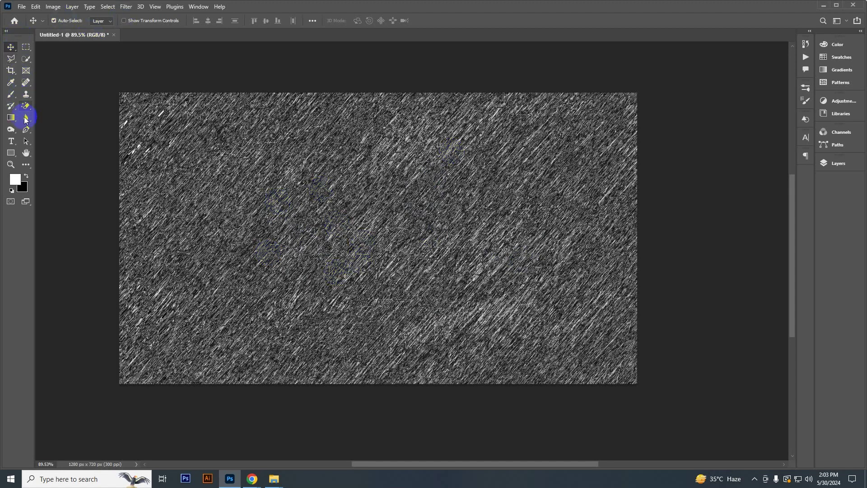
pyautogui.scroll(-1, 342, 224)
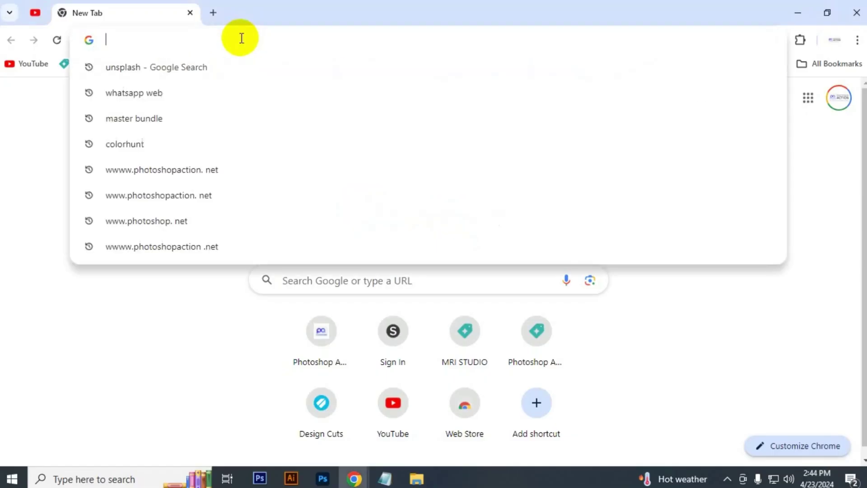
pyautogui.write('www.')
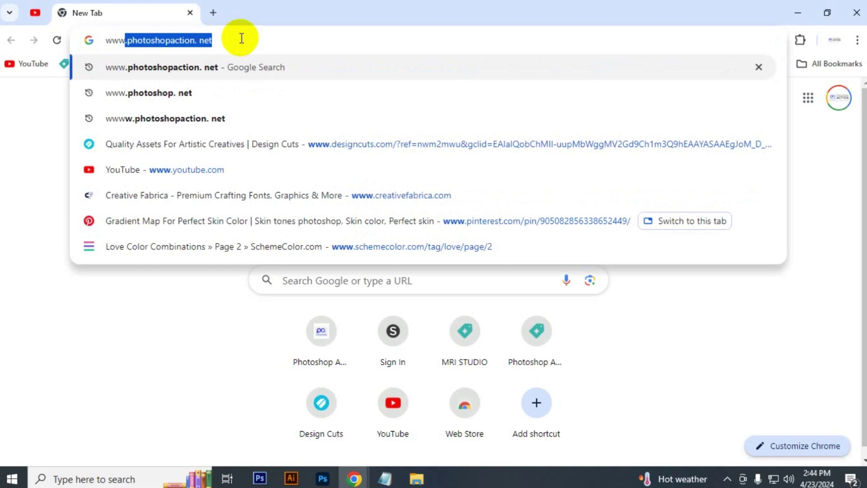
pyautogui.write('photosh')
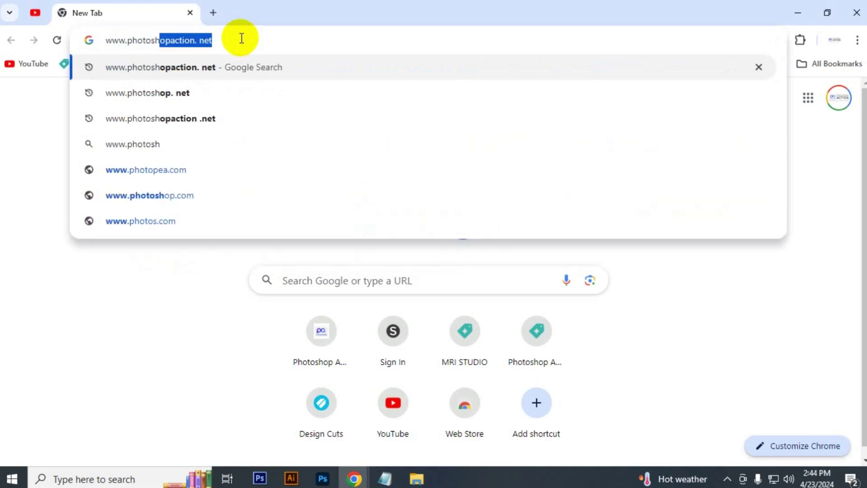
pyautogui.write('opaction. ne')
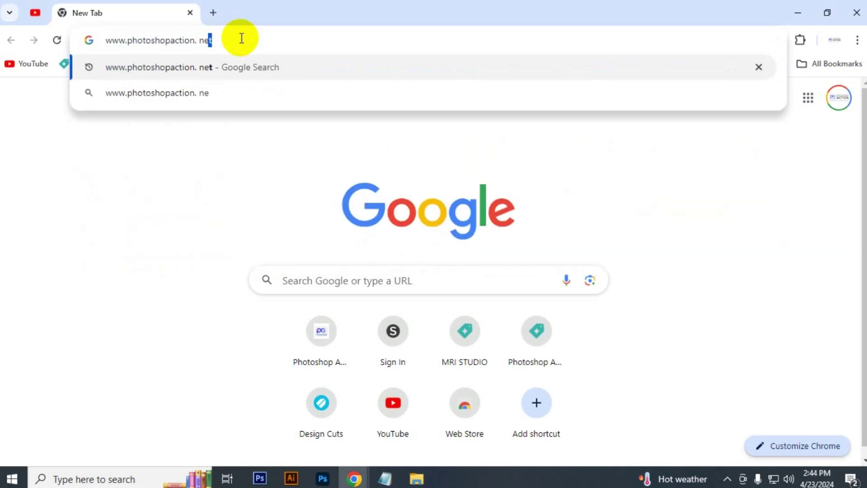
pyautogui.press('Return')
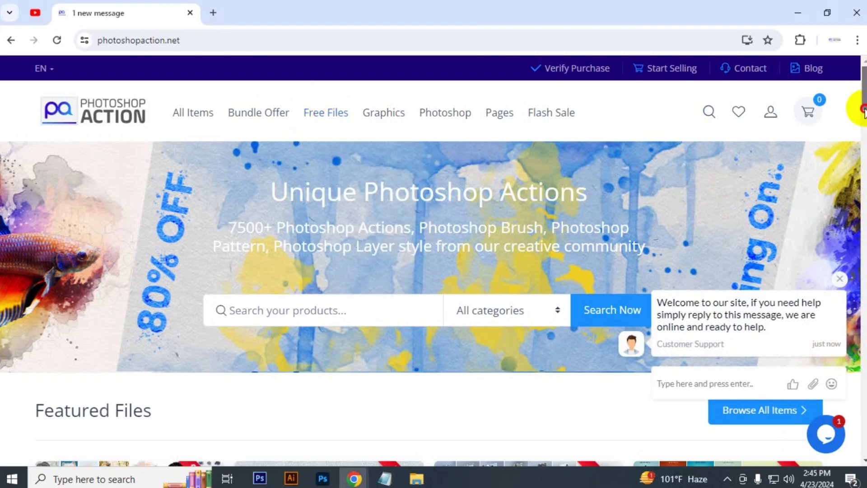
pyautogui.moveTo(863, 111); pyautogui.dragTo(858, 277)
# Open the site's support chat, view its home screen, then close it.
pyautogui.click(826, 434)
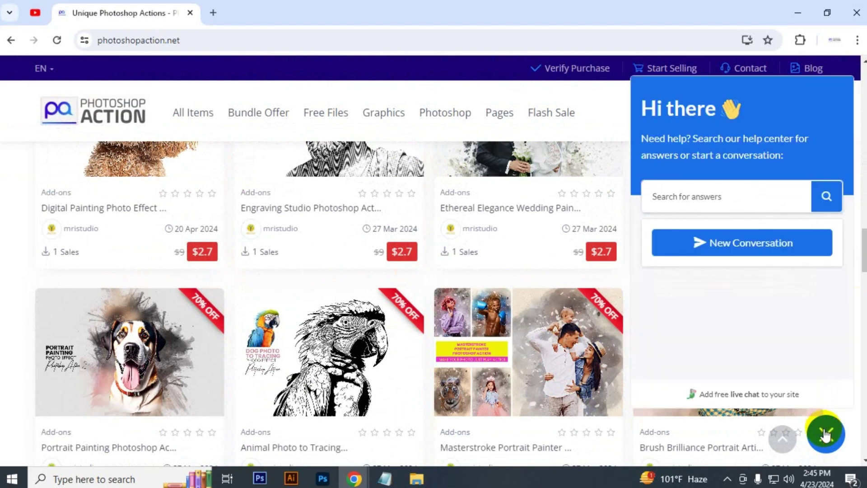
pyautogui.click(652, 97)
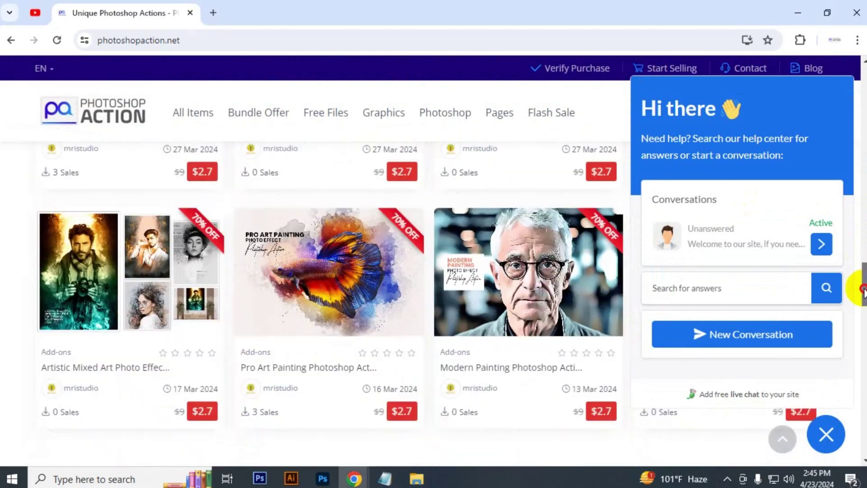
pyautogui.moveTo(862, 251)
pyautogui.mouseDown()
pyautogui.moveTo(864, 344)
pyautogui.moveTo(858, 155)
pyautogui.mouseUp()
pyautogui.click(824, 435)
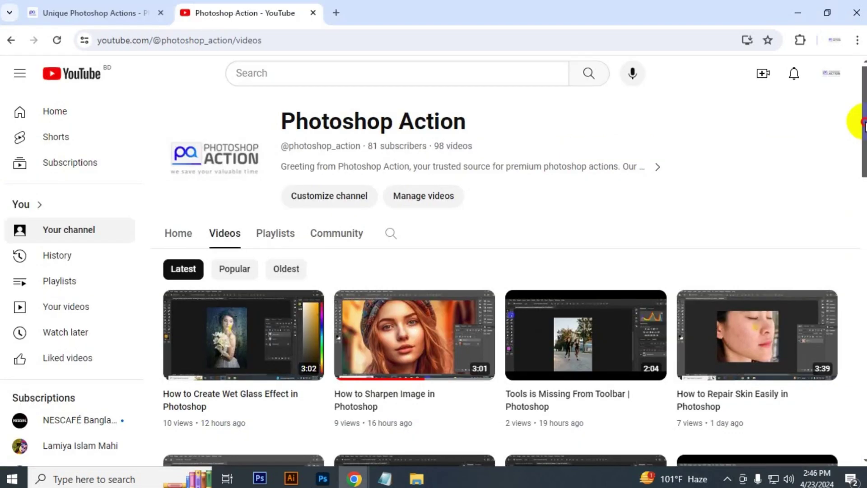
pyautogui.moveTo(851, 126); pyautogui.dragTo(861, 423)
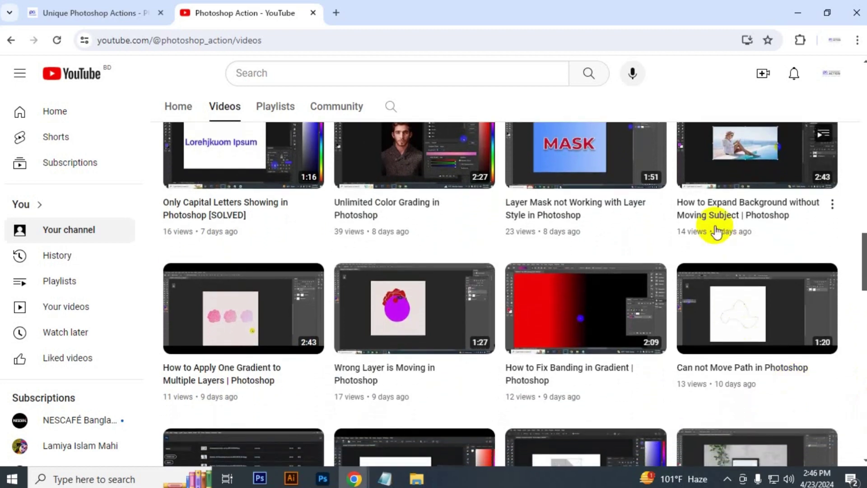
pyautogui.scroll(-1, 713, 227)
pyautogui.scroll(-2, 714, 226)
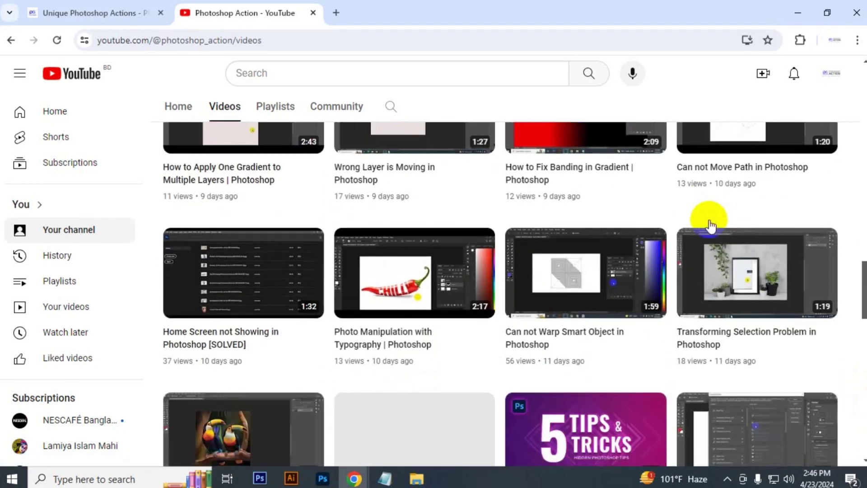
pyautogui.scroll(-1, 716, 230)
pyautogui.scroll(-1, 719, 233)
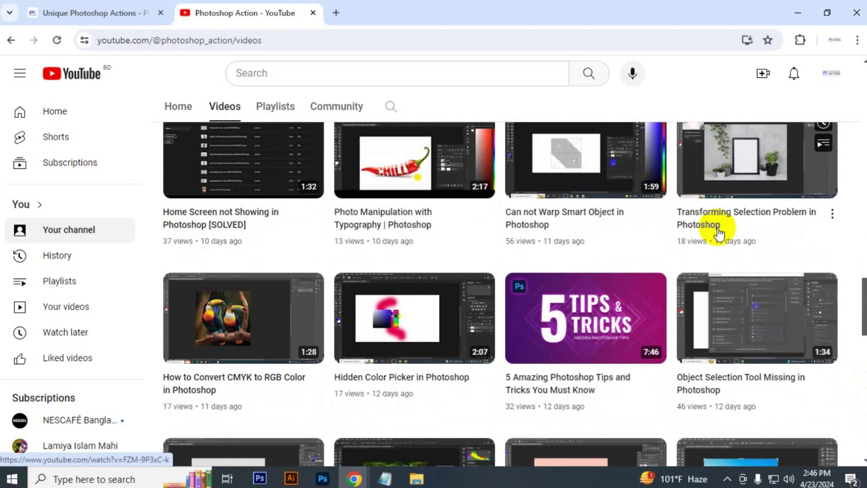
pyautogui.scroll(-2, 718, 232)
pyautogui.scroll(-2, 718, 233)
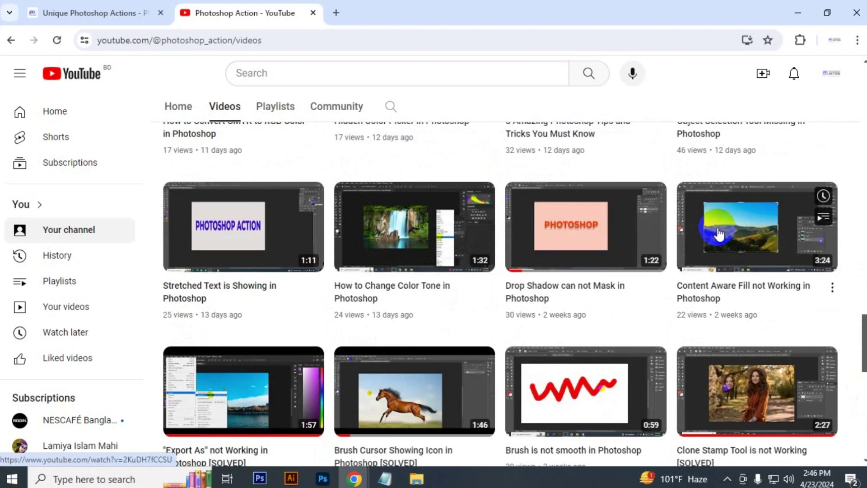
pyautogui.scroll(-2, 719, 233)
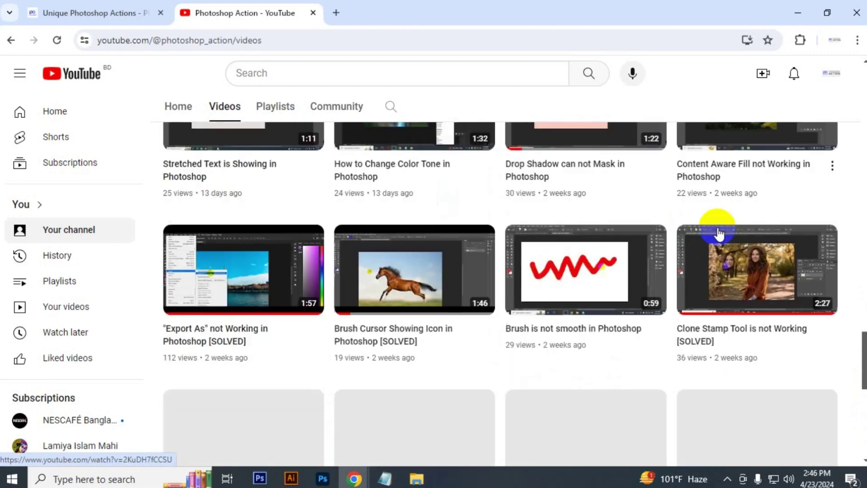